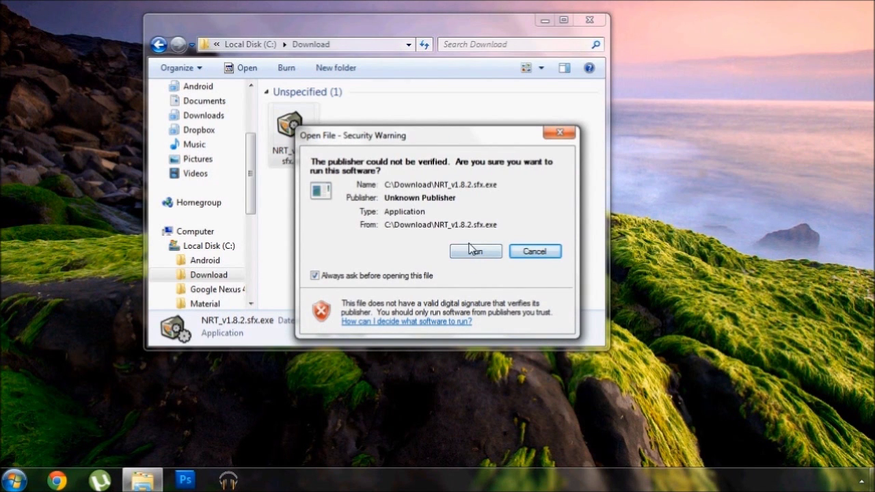
Step: Run NRT_v1.8.2.sfx.exe and install Nexus Root Toolkit v1.8.2 to the default folder, closing the Download window
{"action": "left_click", "coordinate": [474, 251]}
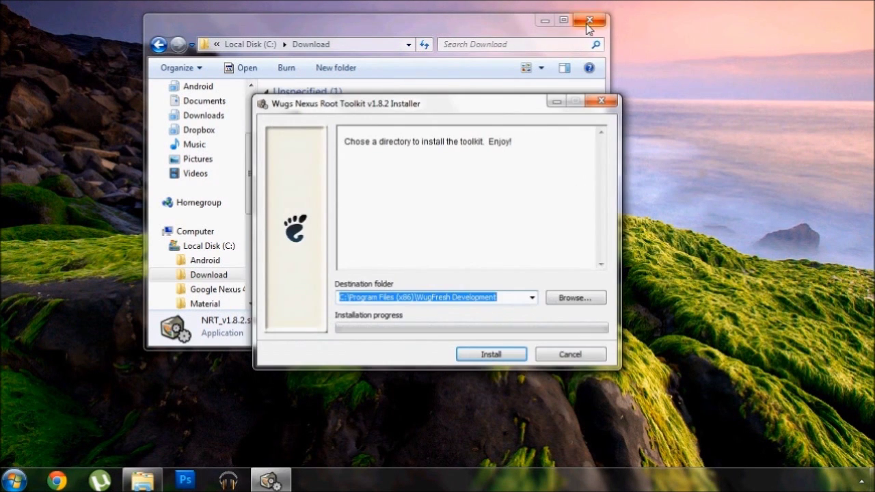
{"action": "left_click", "coordinate": [590, 20]}
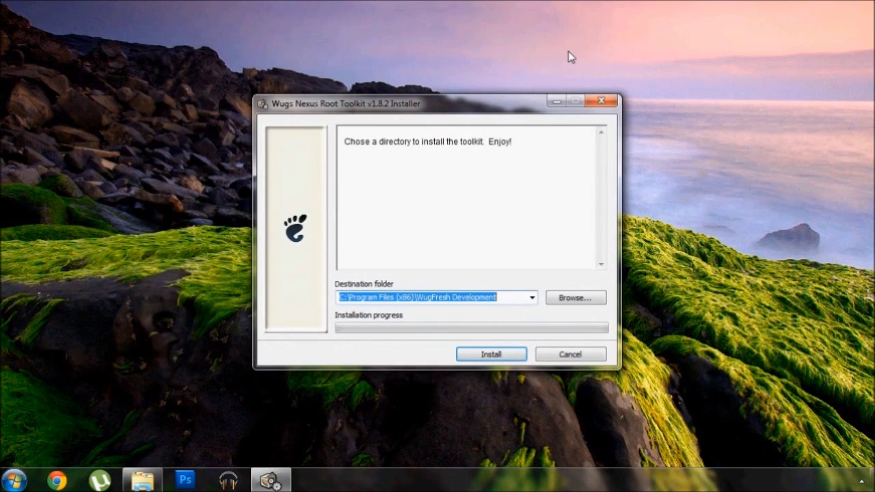
{"action": "left_click", "coordinate": [497, 356]}
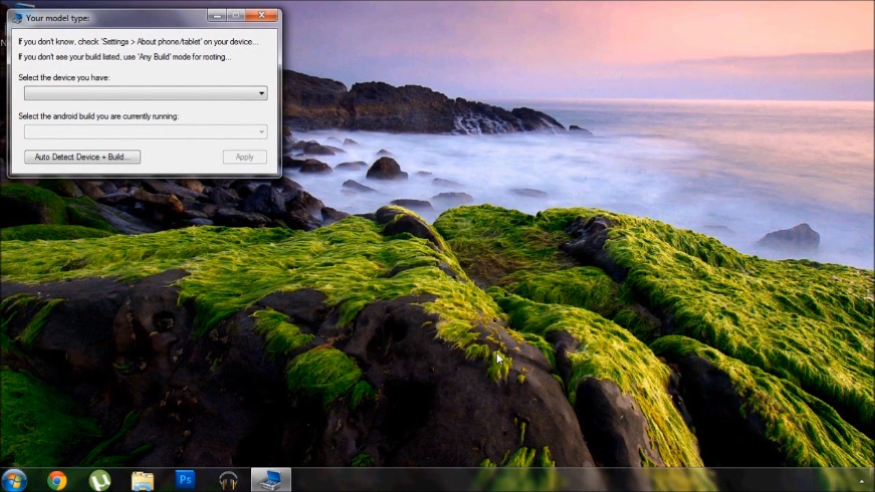
Step: Apply Nexus 5 (LG D820, D821) with Android 4.4.2 build KOT49H, then dismiss the USB debugging instructions
{"action": "left_click", "coordinate": [227, 91]}
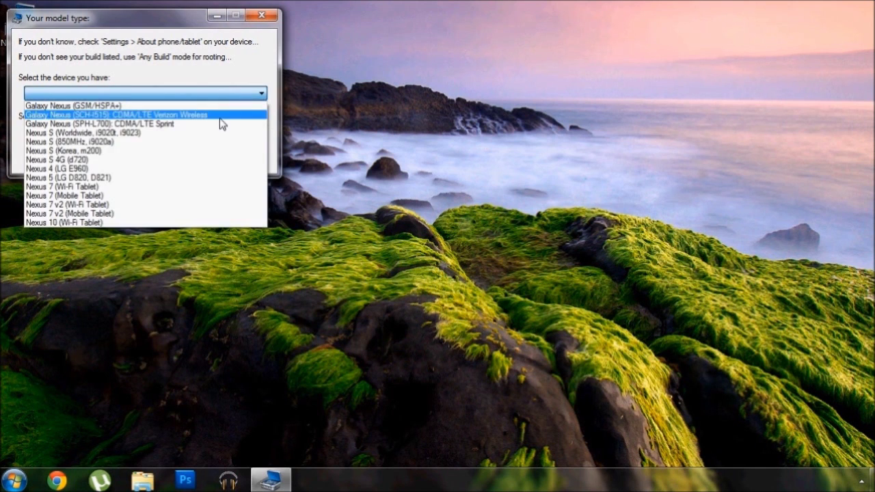
{"action": "left_click", "coordinate": [209, 177]}
{"action": "left_click", "coordinate": [196, 133]}
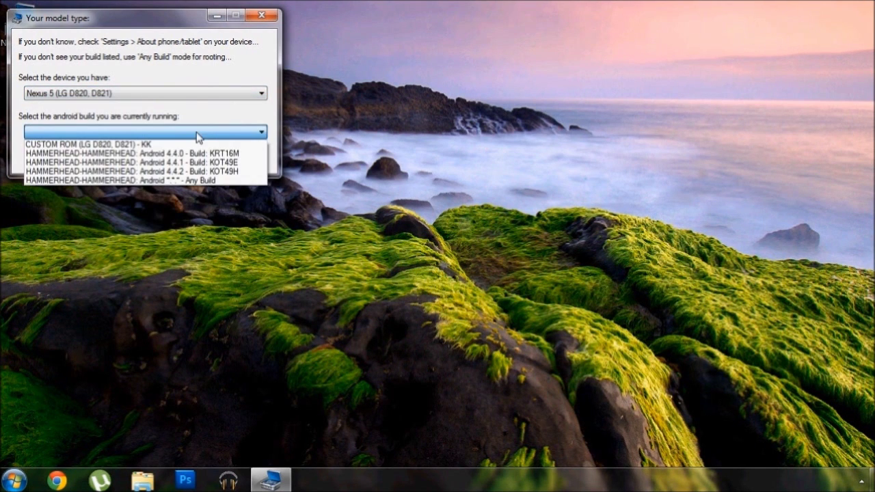
{"action": "left_click", "coordinate": [198, 174]}
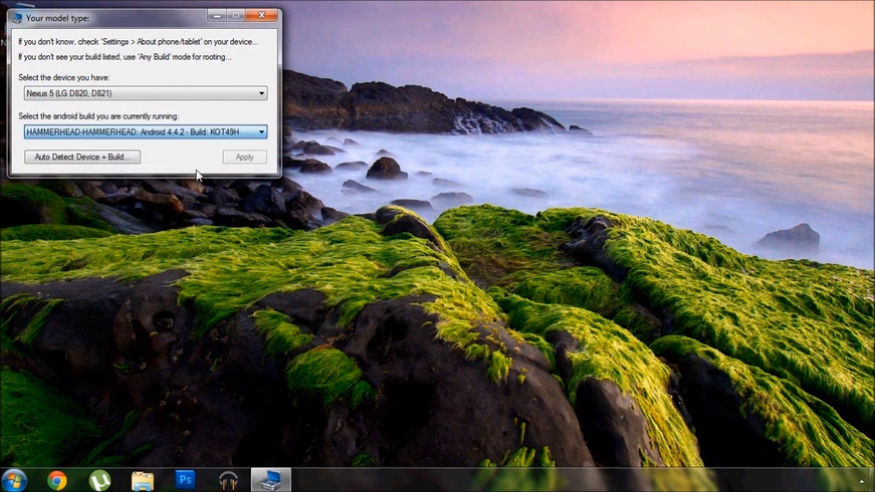
{"action": "left_click", "coordinate": [247, 158]}
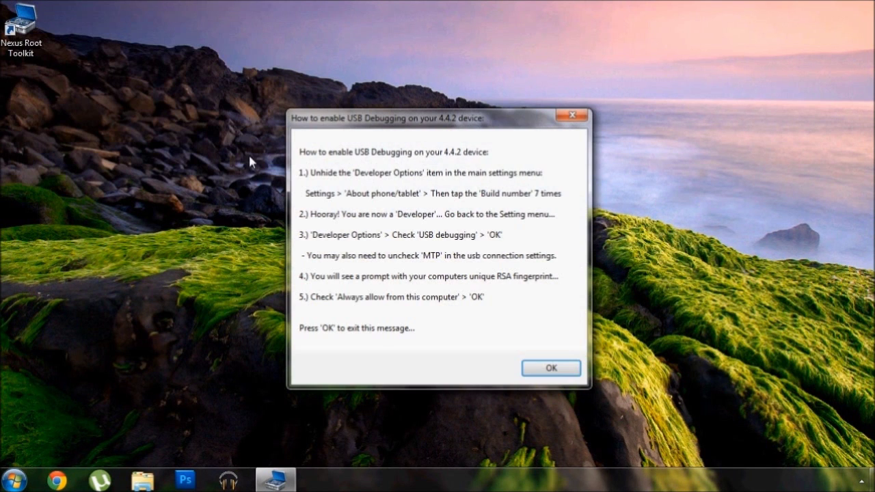
{"action": "left_click", "coordinate": [551, 370]}
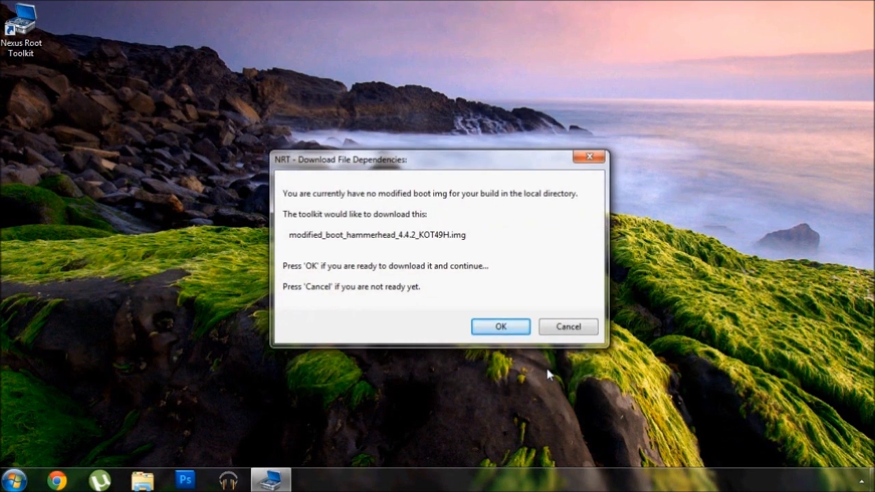
Step: Download the modified boot image and TWRP recovery image, then centre the toolkit window
{"action": "left_click", "coordinate": [517, 331]}
{"action": "left_click", "coordinate": [517, 331]}
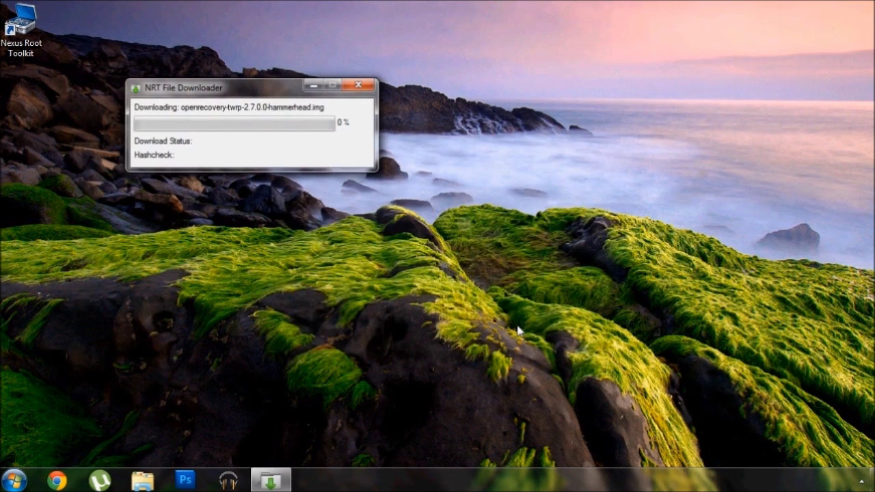
{"action": "left_click_drag", "start_coordinate": [226, 52], "coordinate": [410, 50]}
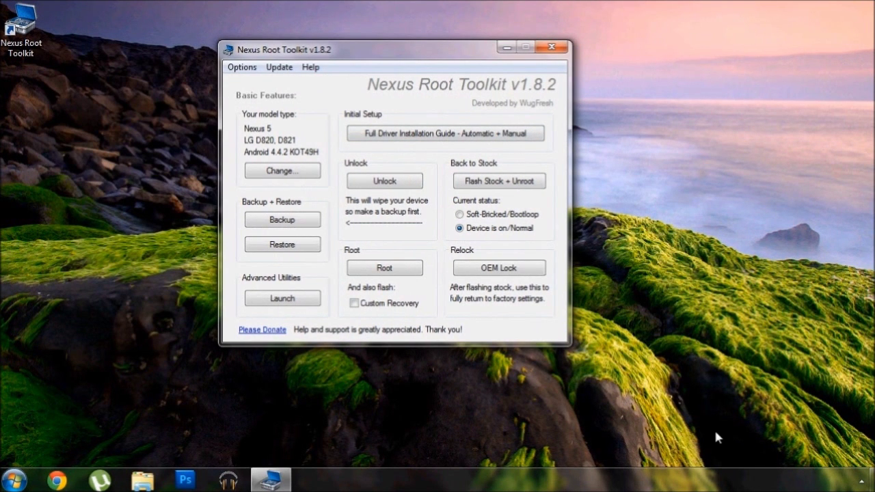
Step: Bring up the Full Driver Installation Guide and go to Step 3's driver solutions
{"action": "left_click", "coordinate": [457, 136]}
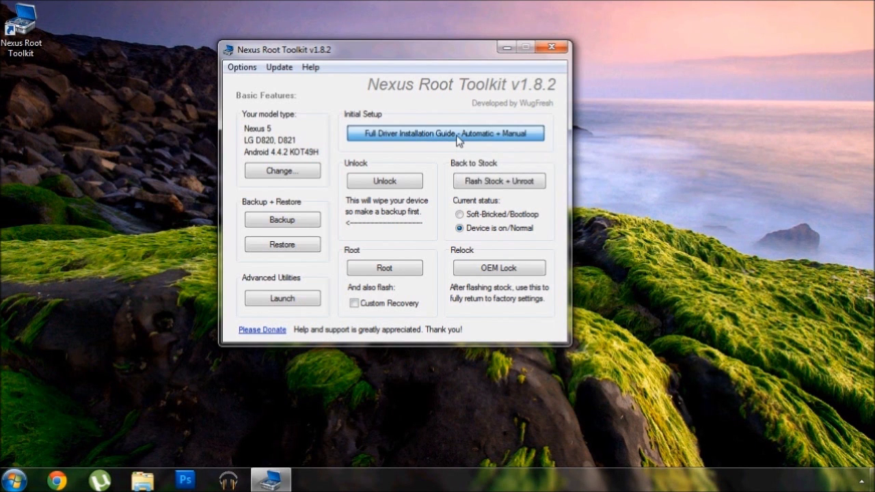
{"action": "left_click_drag", "start_coordinate": [279, 83], "coordinate": [437, 13]}
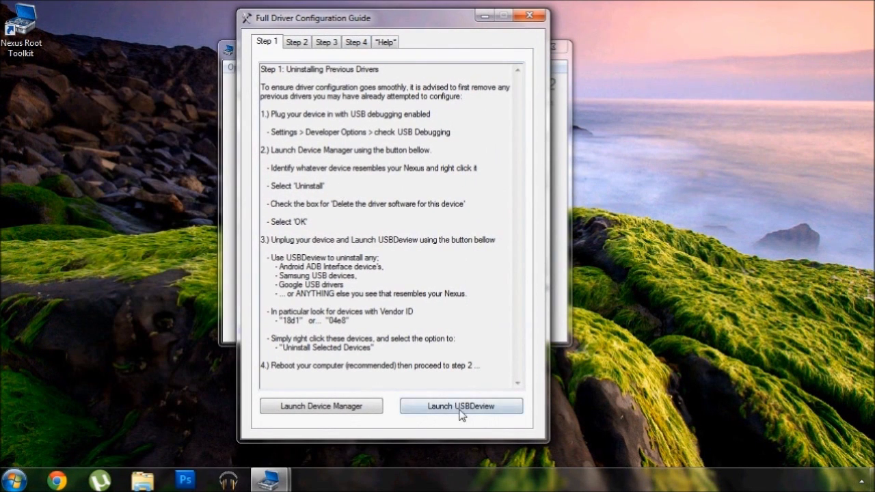
{"action": "left_click", "coordinate": [301, 43]}
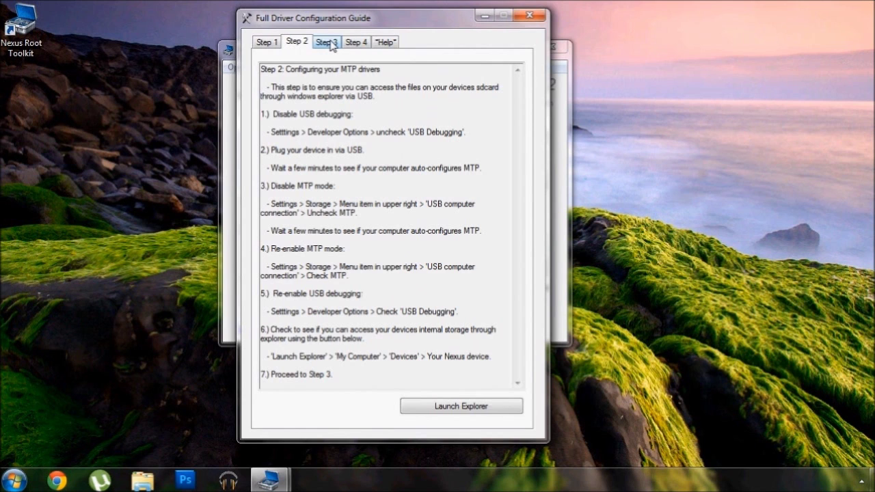
{"action": "left_click", "coordinate": [328, 43]}
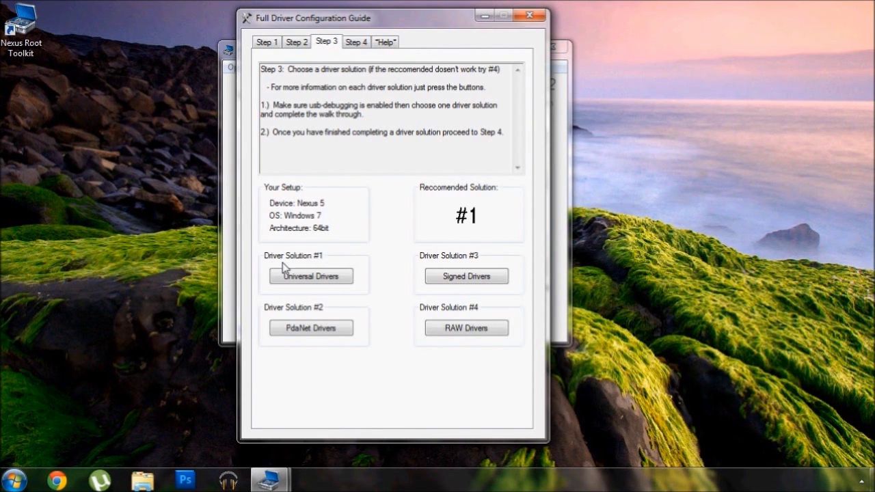
Step: Install the Universal Adb Driver through its setup wizard and close the installer
{"action": "left_click", "coordinate": [314, 277]}
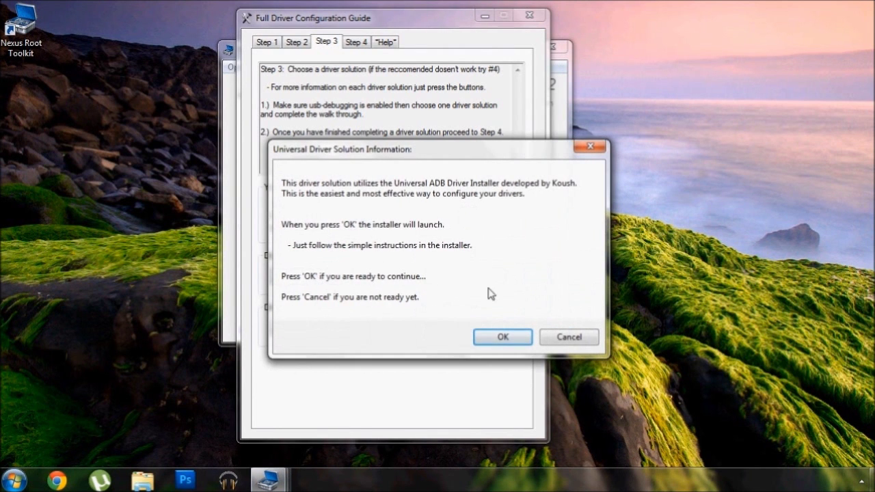
{"action": "left_click", "coordinate": [503, 340]}
{"action": "left_click", "coordinate": [567, 358]}
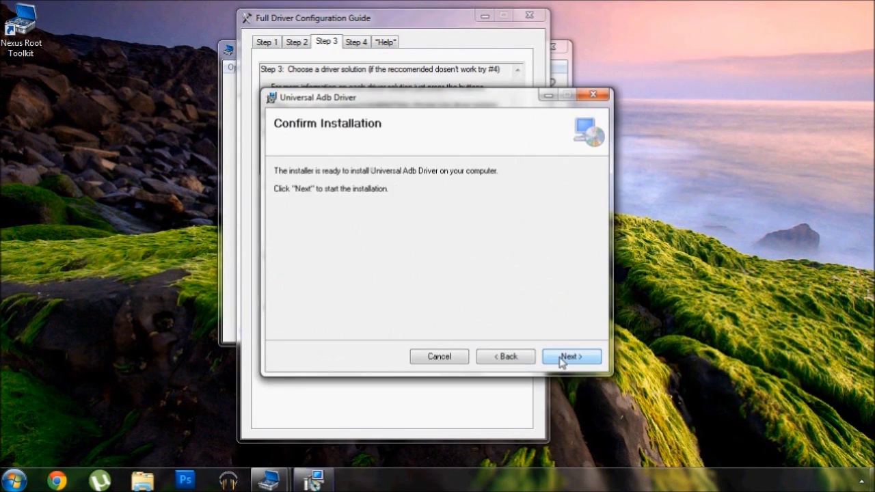
{"action": "left_click", "coordinate": [570, 358]}
{"action": "left_click", "coordinate": [571, 358]}
{"action": "left_click", "coordinate": [529, 15]}
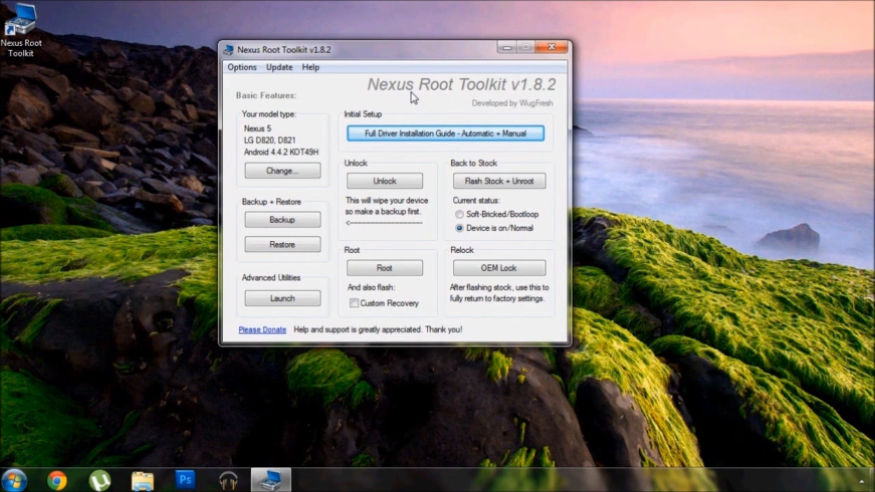
Step: Back up all apps to 03-19-2014_11-27.ab in android-backup-files_all-apps, then close Backup Utilities
{"action": "left_click", "coordinate": [305, 225]}
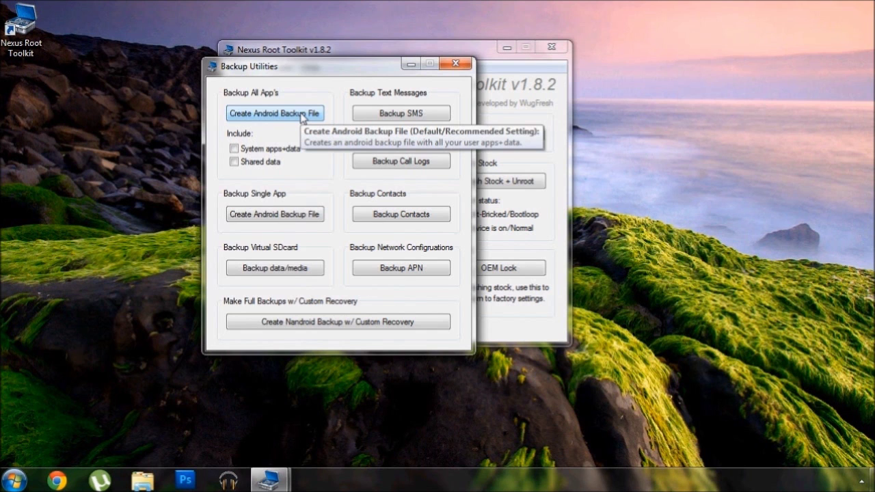
{"action": "left_click", "coordinate": [301, 116]}
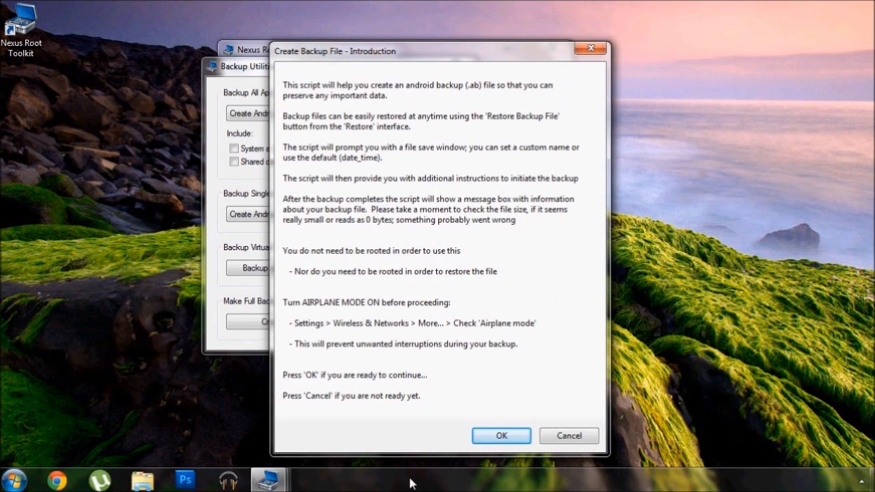
{"action": "left_click", "coordinate": [517, 444]}
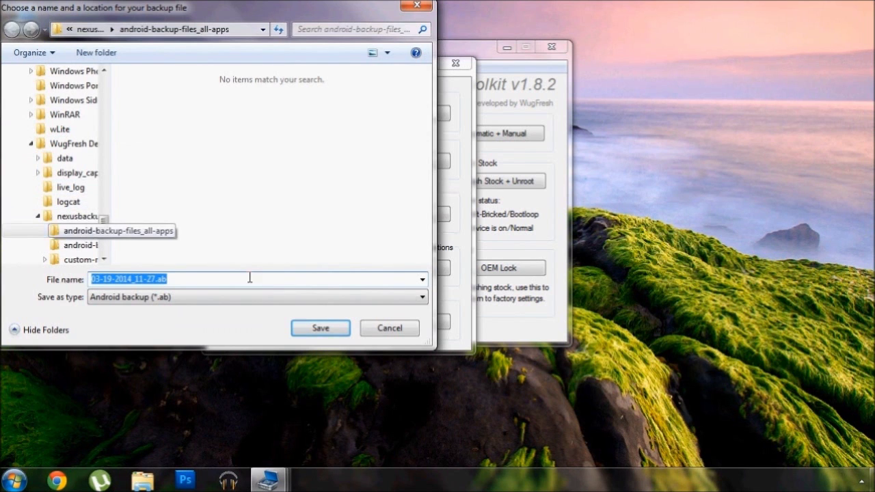
{"action": "left_click", "coordinate": [335, 332]}
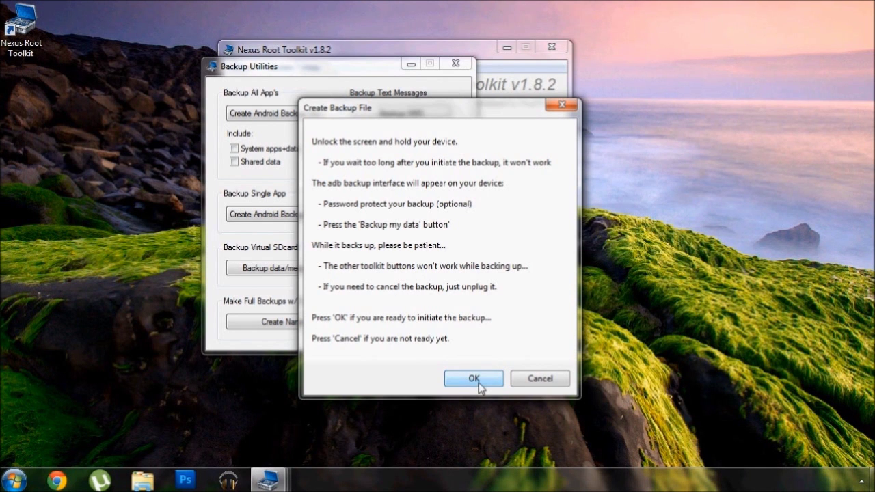
{"action": "left_click", "coordinate": [473, 379]}
{"action": "left_click", "coordinate": [475, 64]}
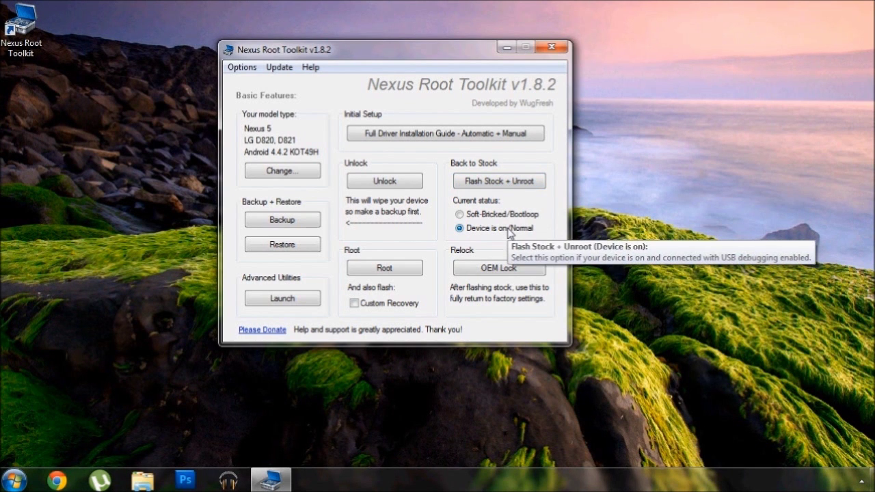
Step: Flash Stock + Unroot with the auto-downloaded HAMMERHEAD 4.4.2 KOT49H factory image
{"action": "left_click", "coordinate": [498, 184]}
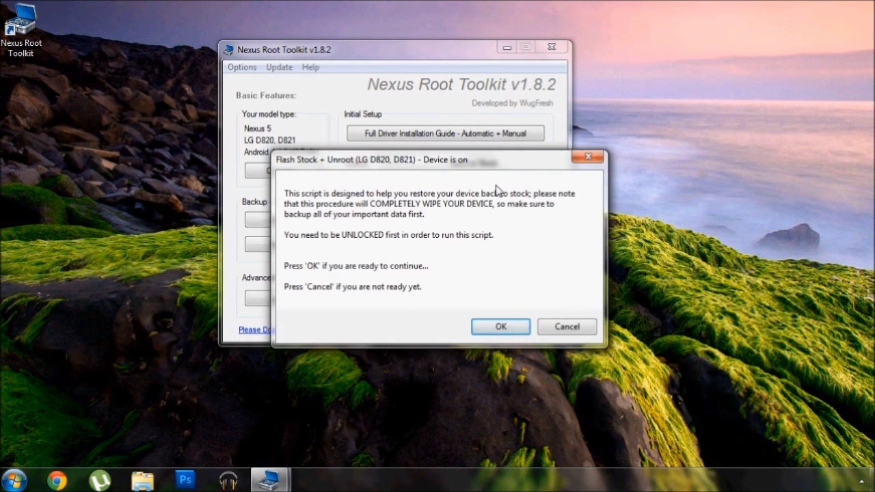
{"action": "left_click", "coordinate": [500, 328]}
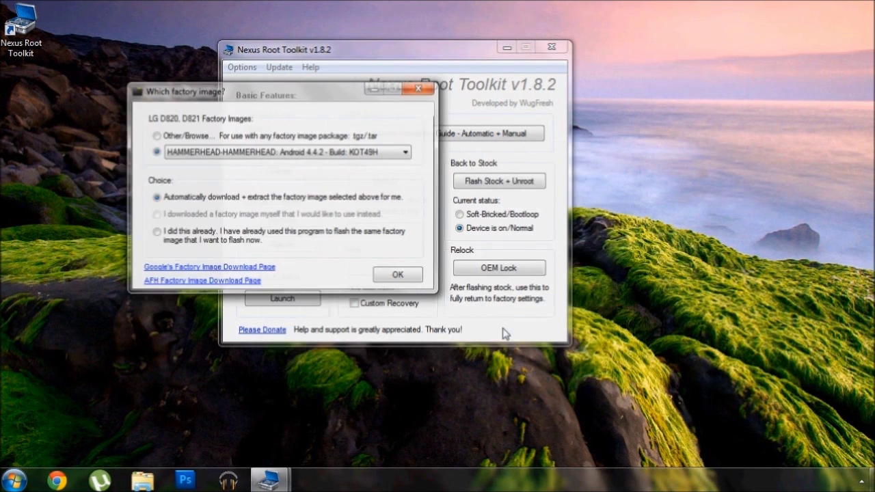
{"action": "left_click", "coordinate": [233, 198]}
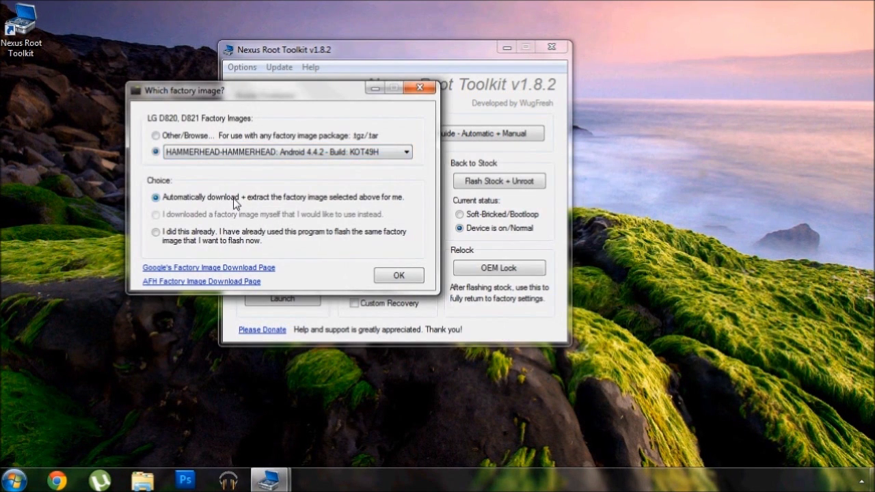
{"action": "left_click", "coordinate": [408, 276]}
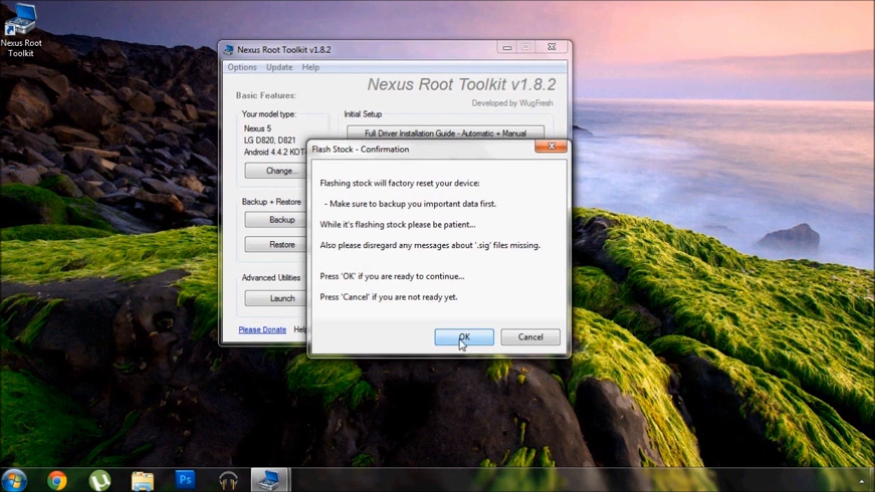
{"action": "left_click", "coordinate": [463, 338]}
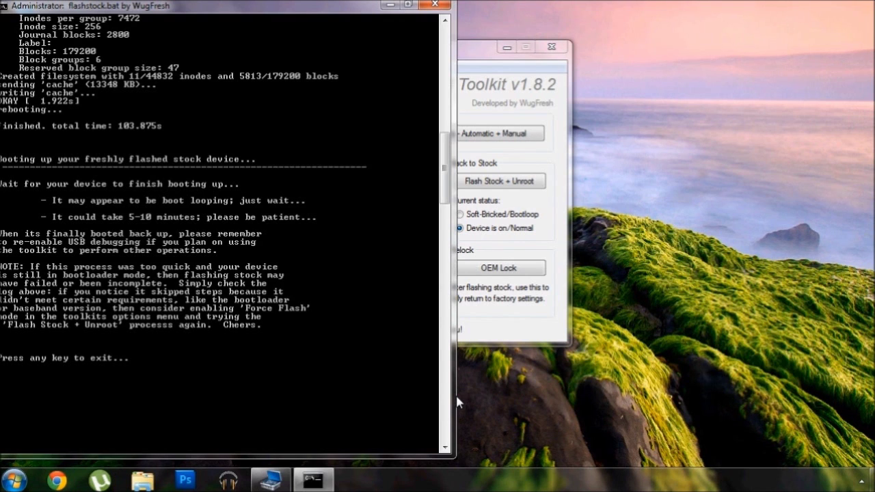
Step: Close the flash console and notice, then OEM Lock the bootloader with tamper flag reset
{"action": "key", "text": "Return"}
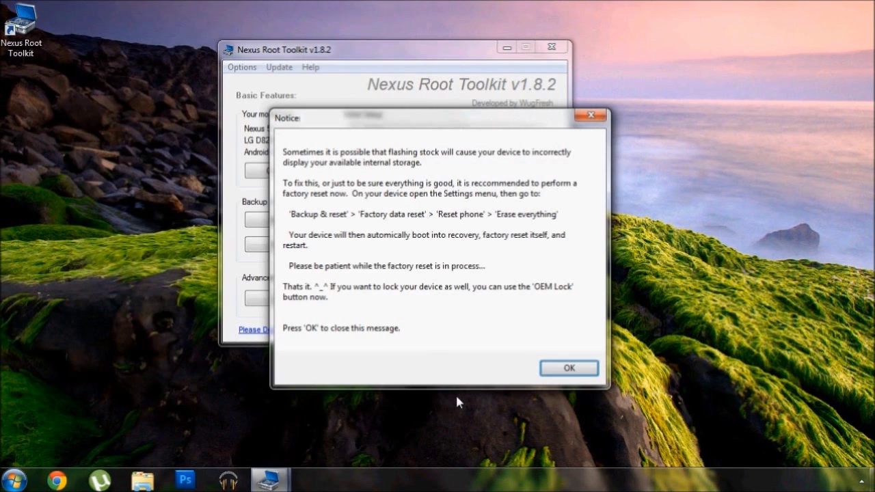
{"action": "left_click", "coordinate": [568, 372]}
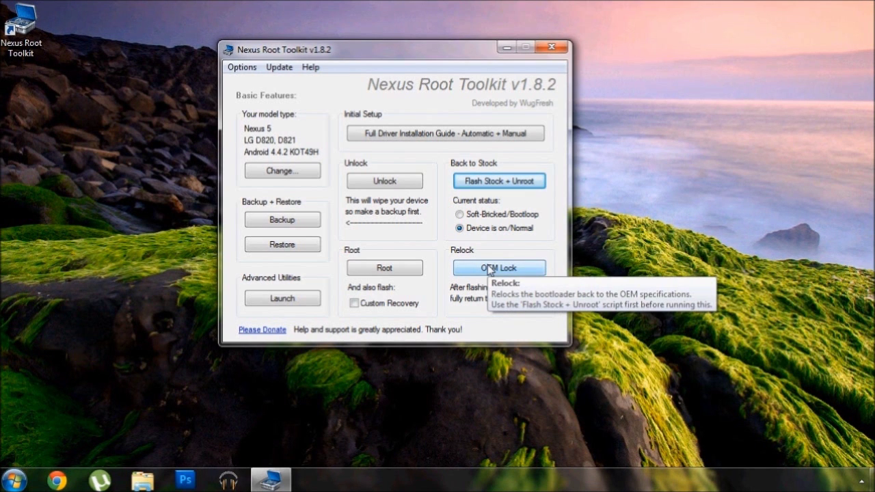
{"action": "left_click", "coordinate": [490, 268]}
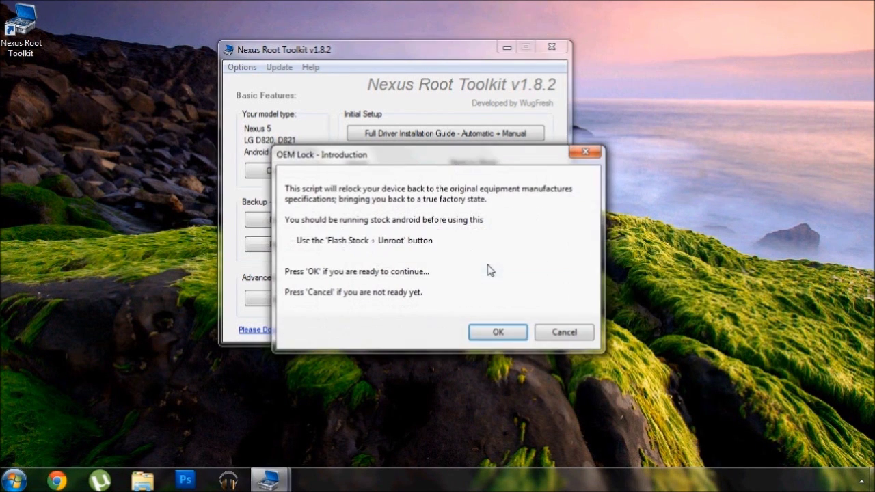
{"action": "left_click", "coordinate": [499, 332]}
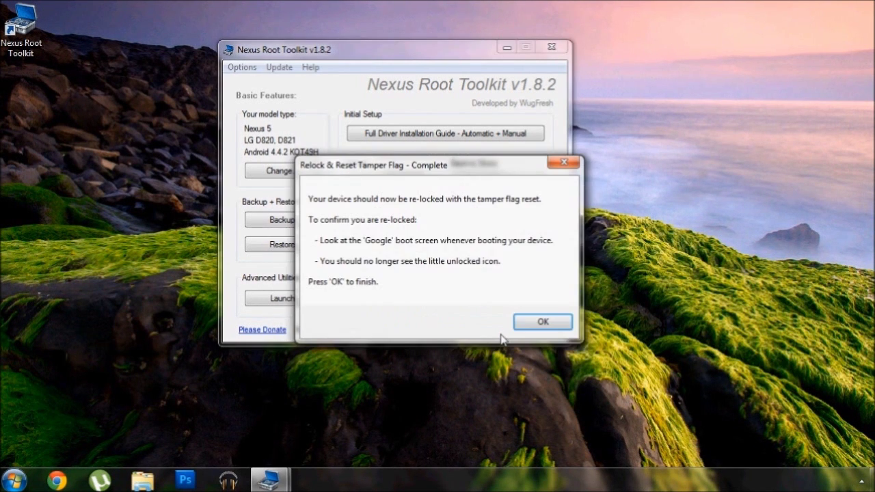
{"action": "left_click", "coordinate": [543, 322]}
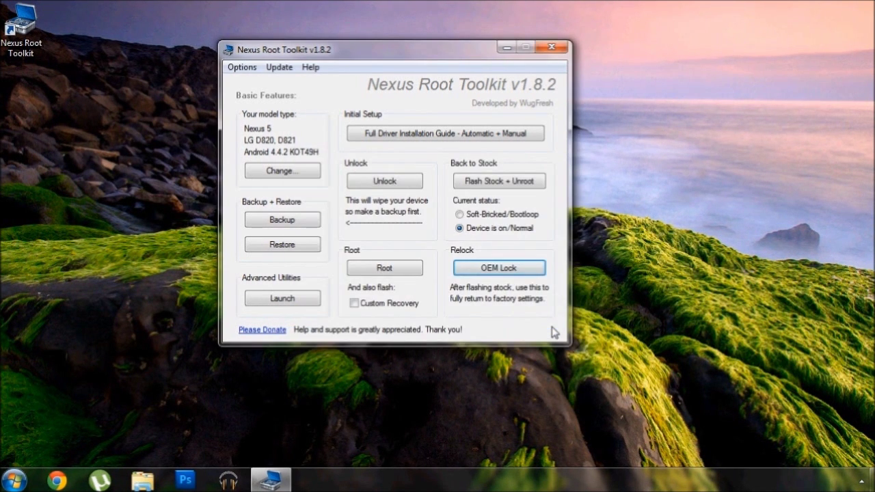
Step: Restore the 03-19-2014_11-27.ab Android backup file to the phone and close Restore Utilities
{"action": "left_click", "coordinate": [303, 250]}
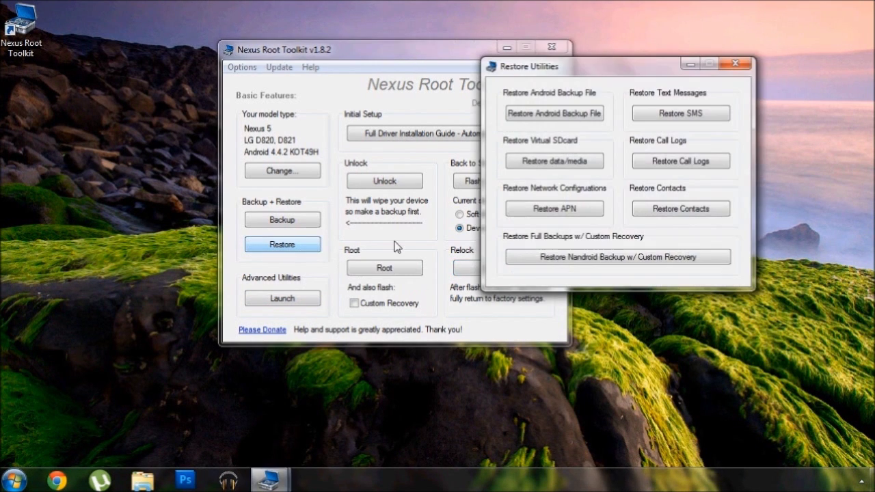
{"action": "left_click", "coordinate": [574, 117]}
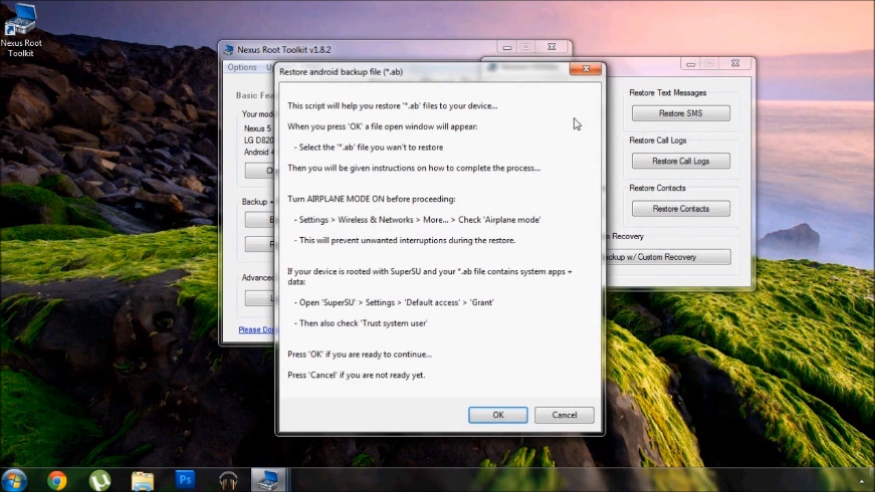
{"action": "left_click", "coordinate": [498, 417]}
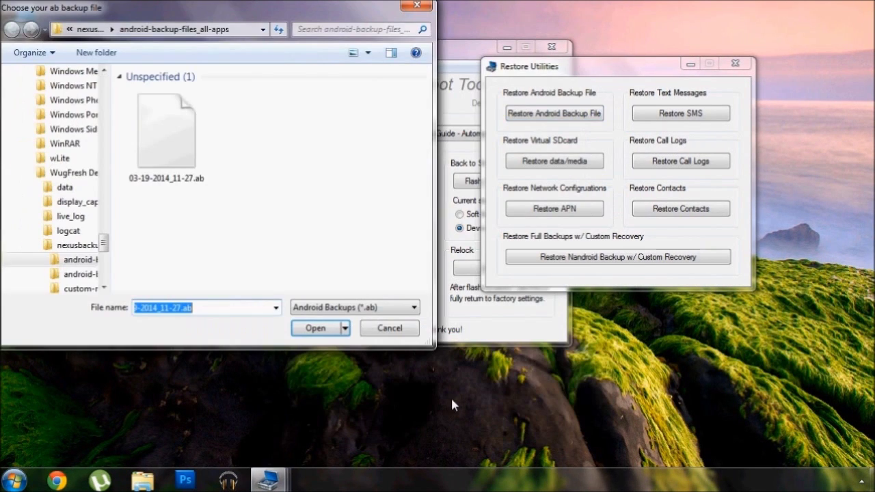
{"action": "left_click", "coordinate": [319, 329]}
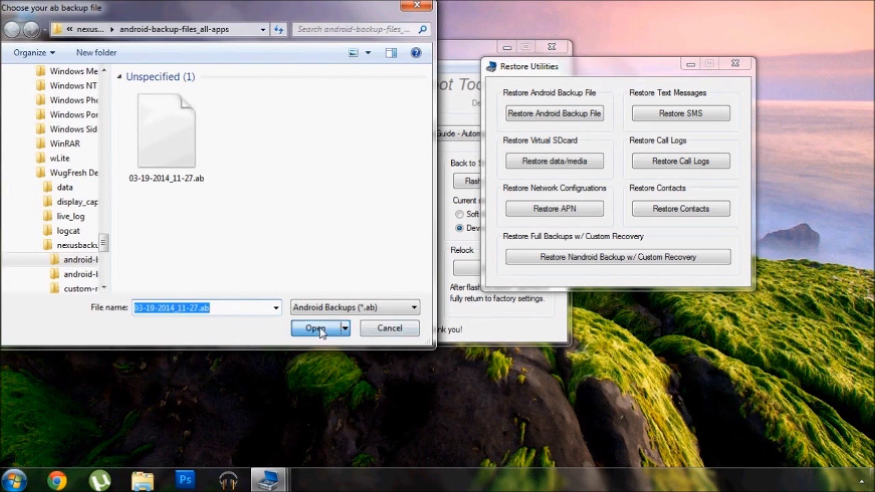
{"action": "left_click", "coordinate": [490, 380]}
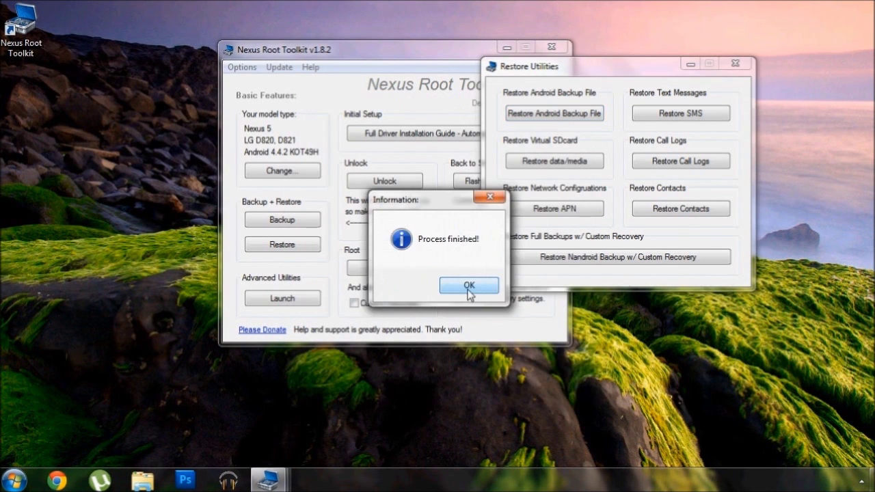
{"action": "left_click", "coordinate": [472, 290]}
{"action": "left_click", "coordinate": [733, 65]}
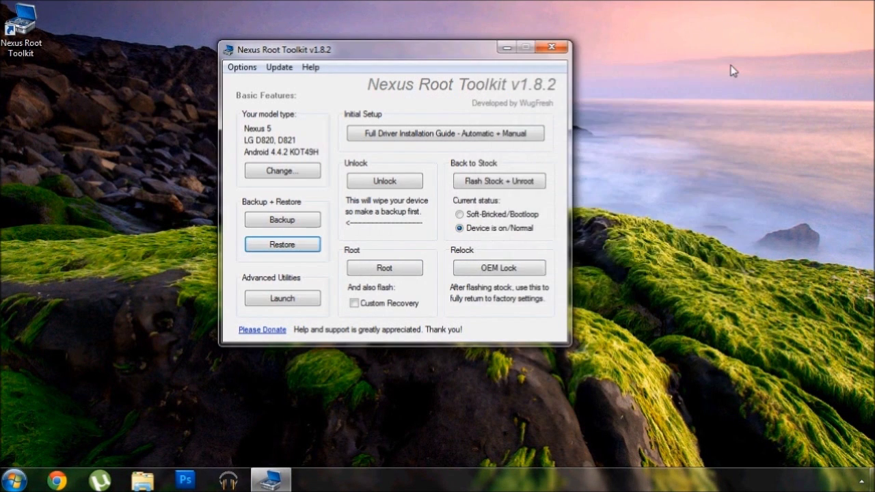